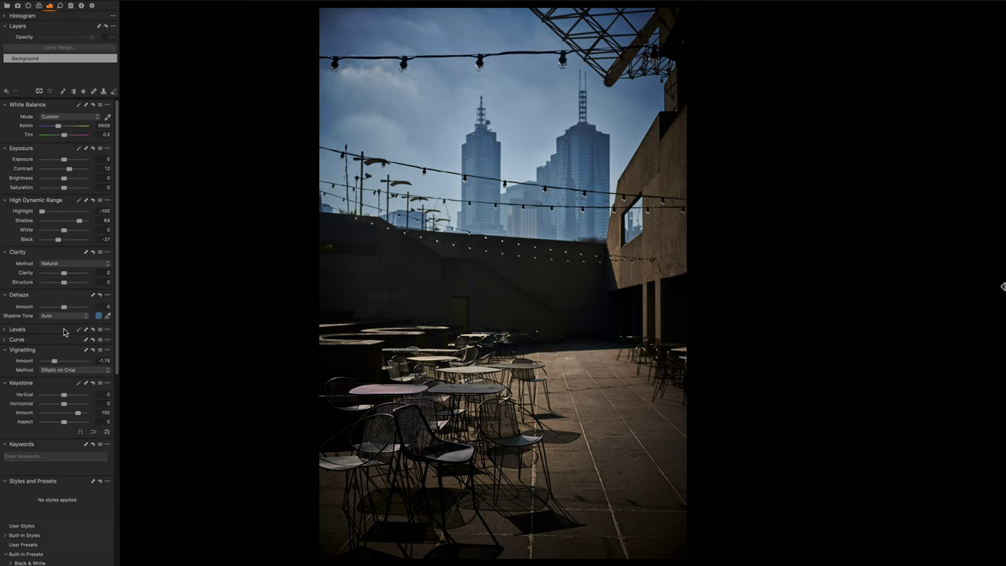
- Disable the Full Res Jpeg 75% process recipe and choose the 8 bit PSD recipe for exporting the photo
click(92, 7)
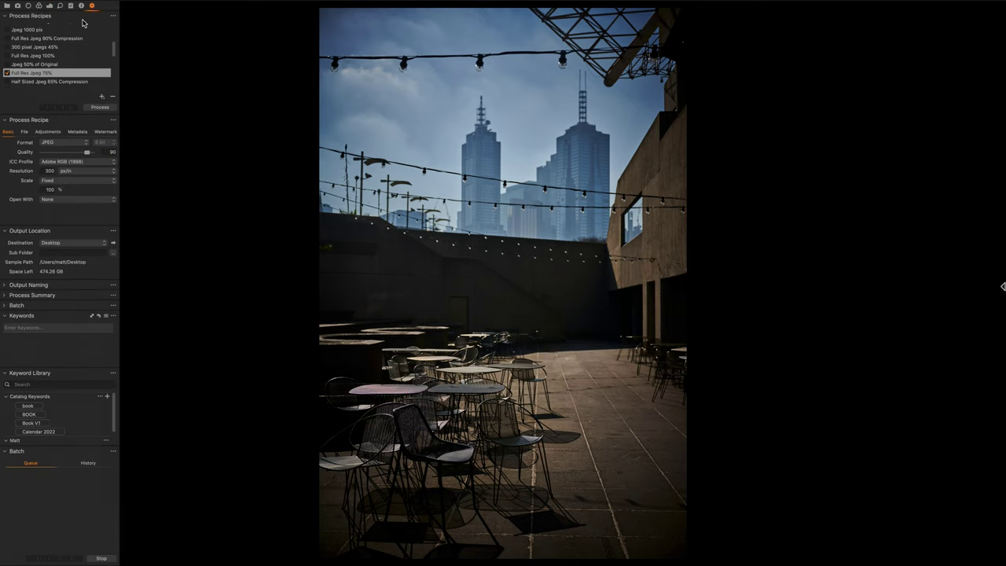
scroll(53, 61, up, 2)
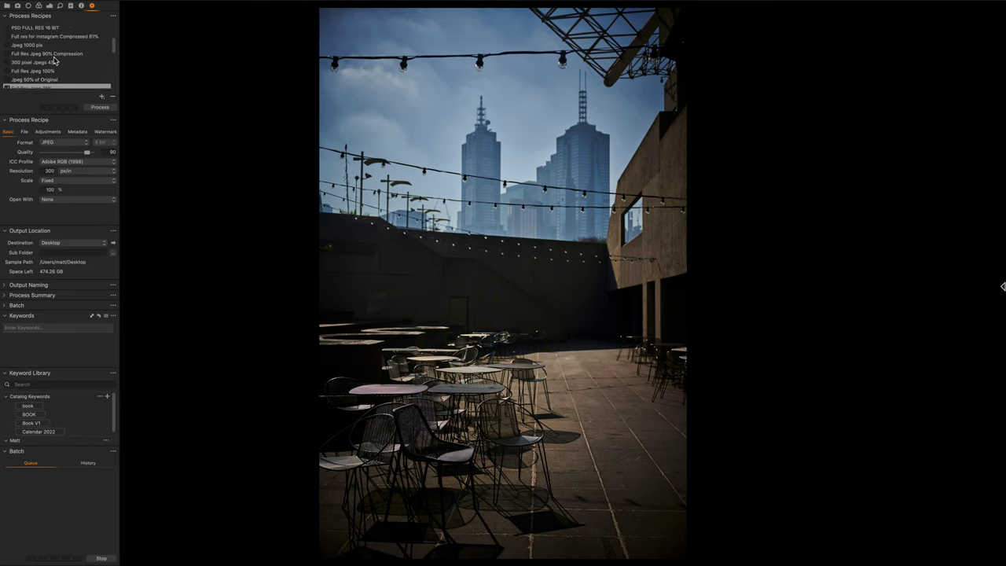
mouse_move(53, 60)
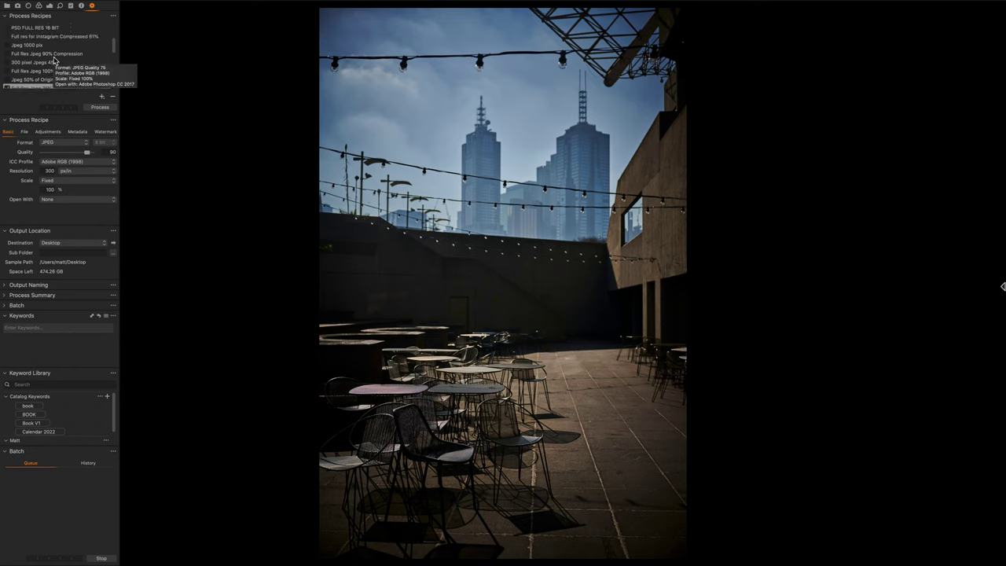
scroll(55, 61, up, 3)
scroll(54, 61, down, 6)
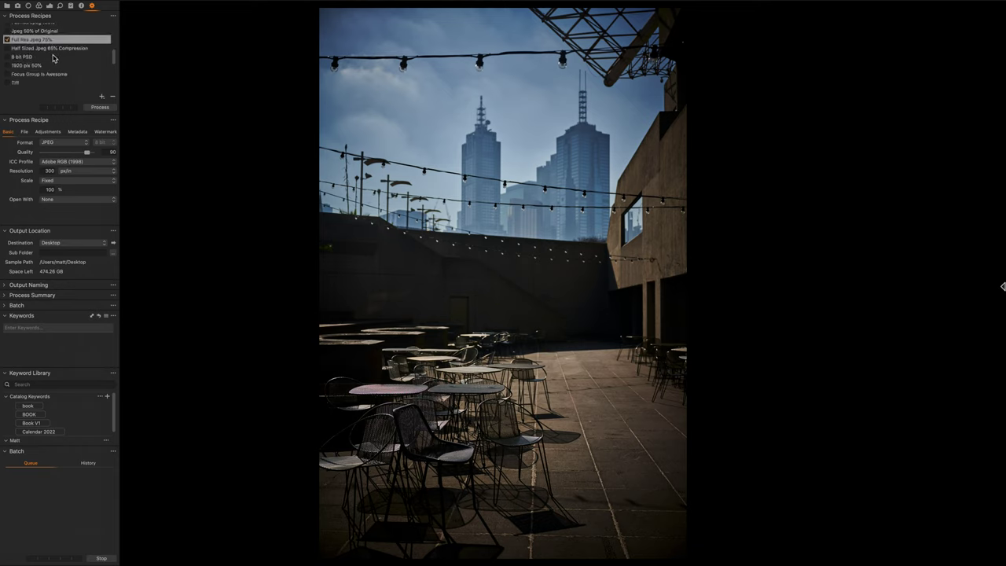
click(8, 40)
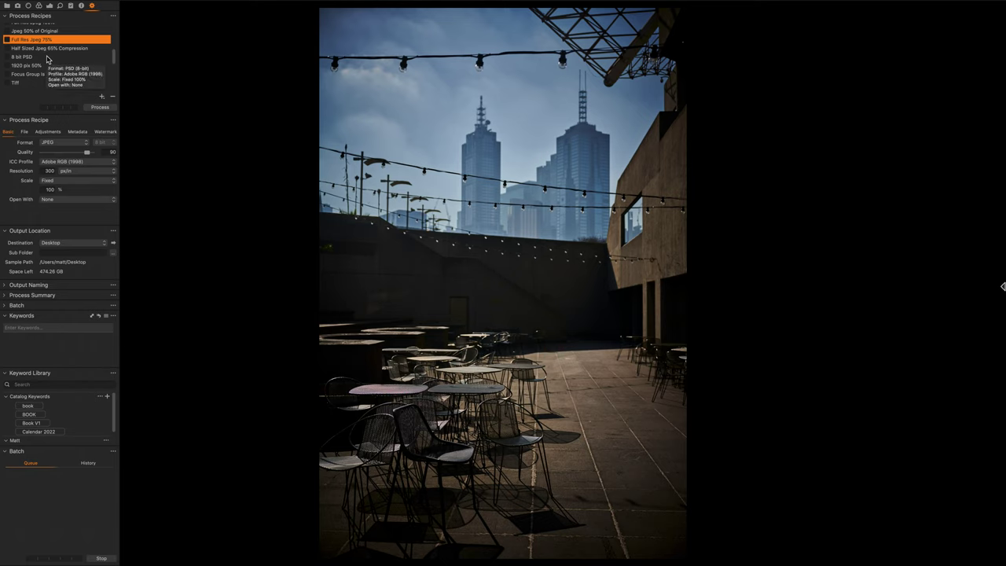
click(31, 60)
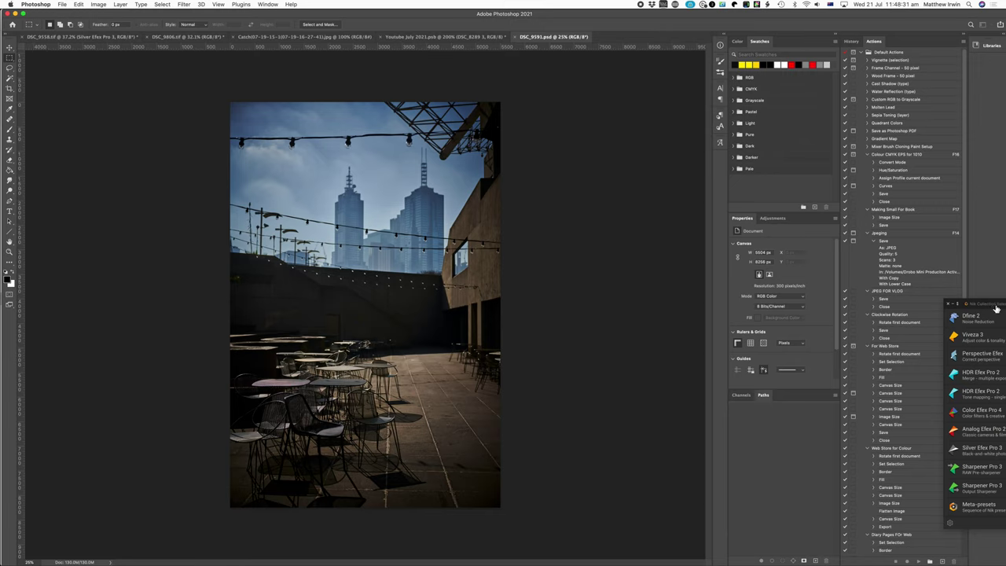
- In Photoshop, move the Nik Collection selective tool fully into view and launch Silver Efex Pro 3 on the exported photo
drag(995, 305, 897, 285)
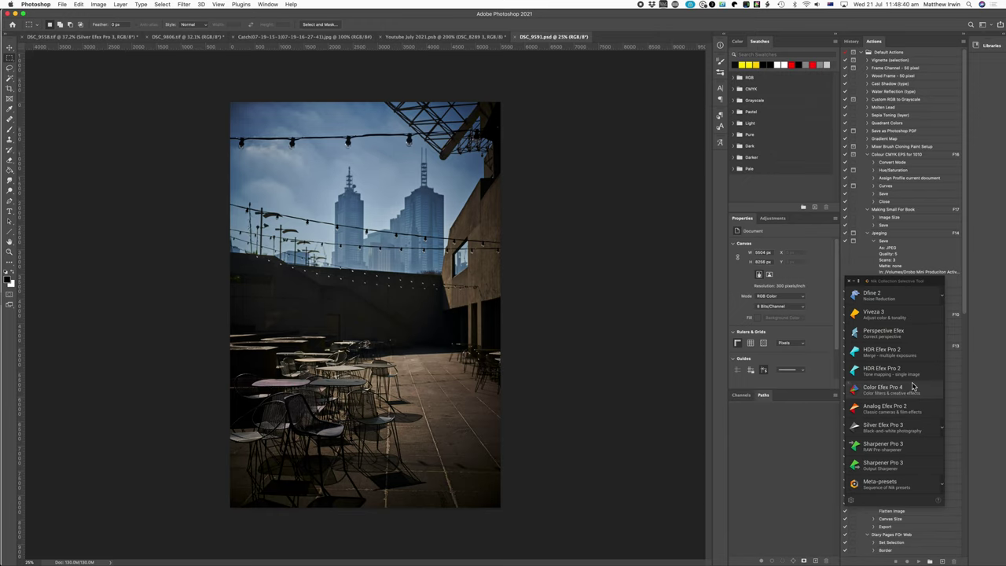
click(887, 429)
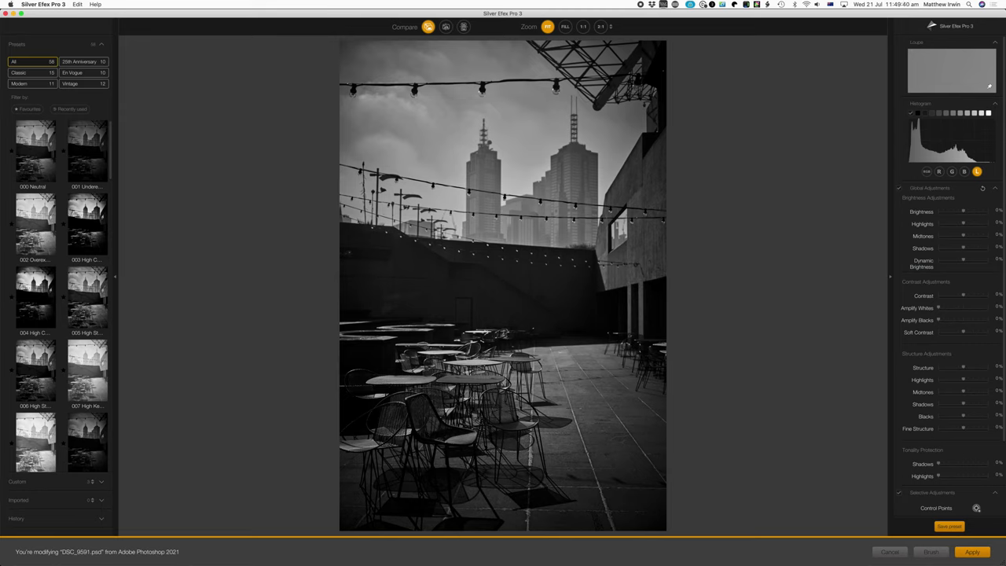
- Try the black-and-white presets 000 Neutral, 003, 004, 005, 006, 015 and 016 on the photo
click(48, 170)
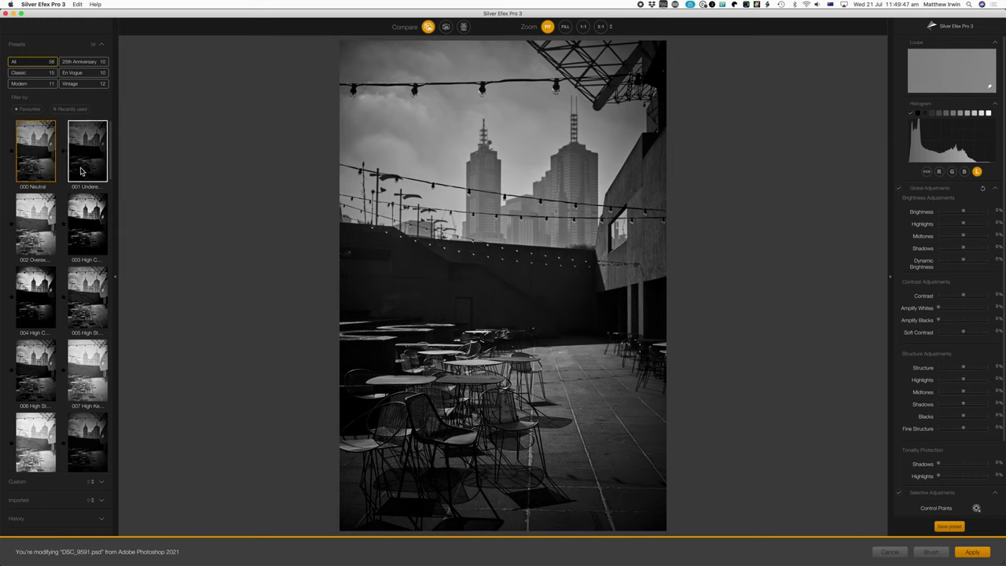
click(80, 228)
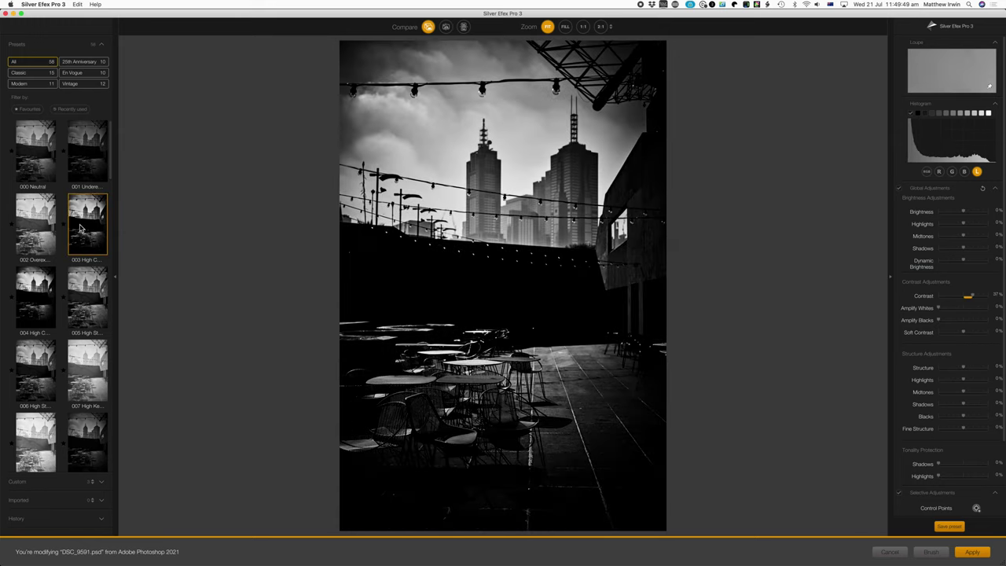
click(41, 295)
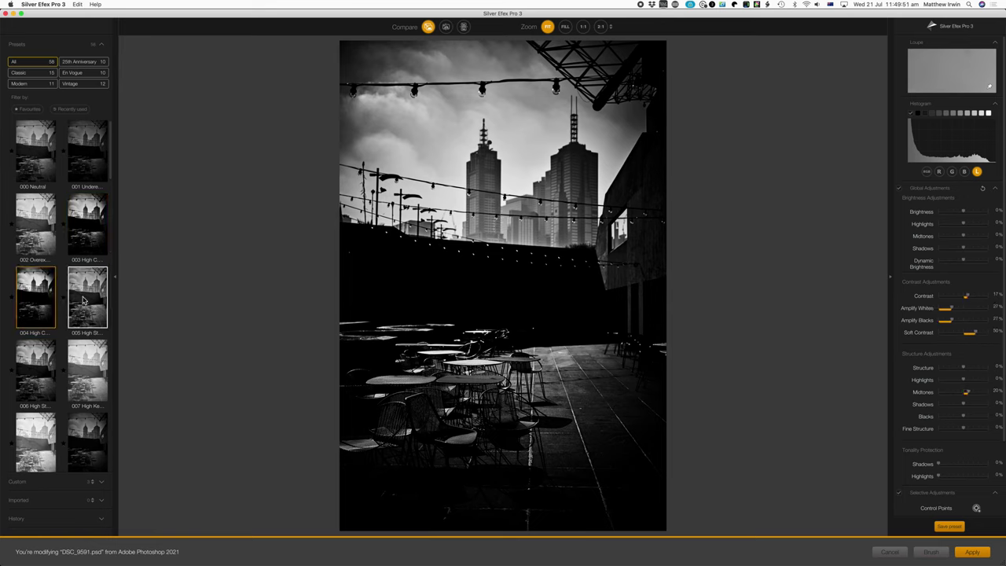
click(84, 300)
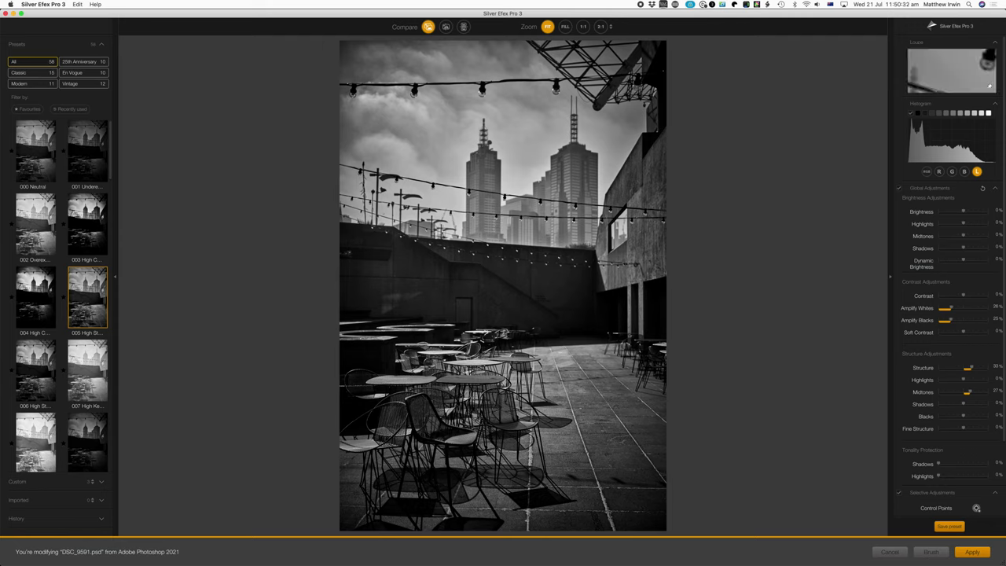
key(Right)
scroll(70, 385, down, 5)
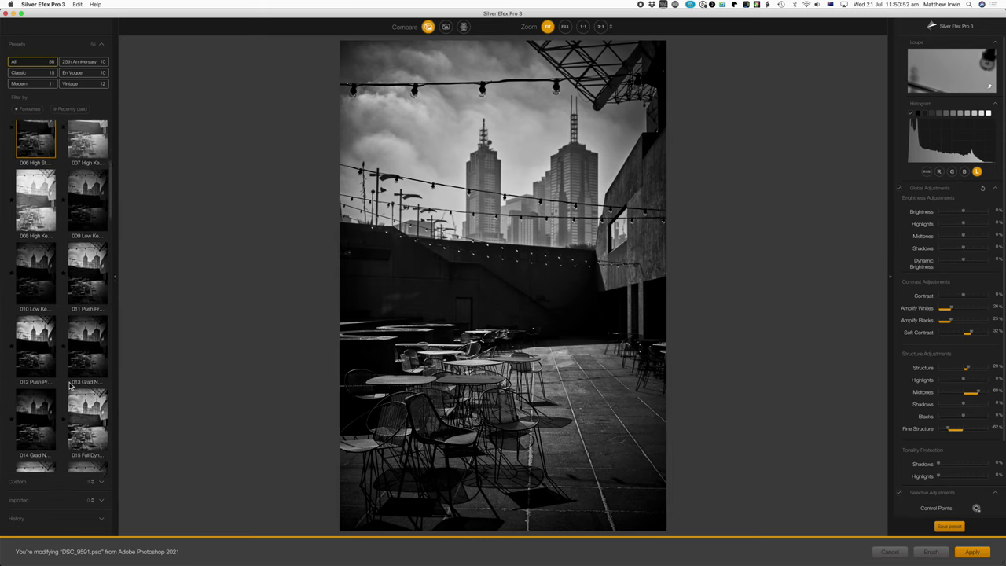
scroll(70, 386, down, 2)
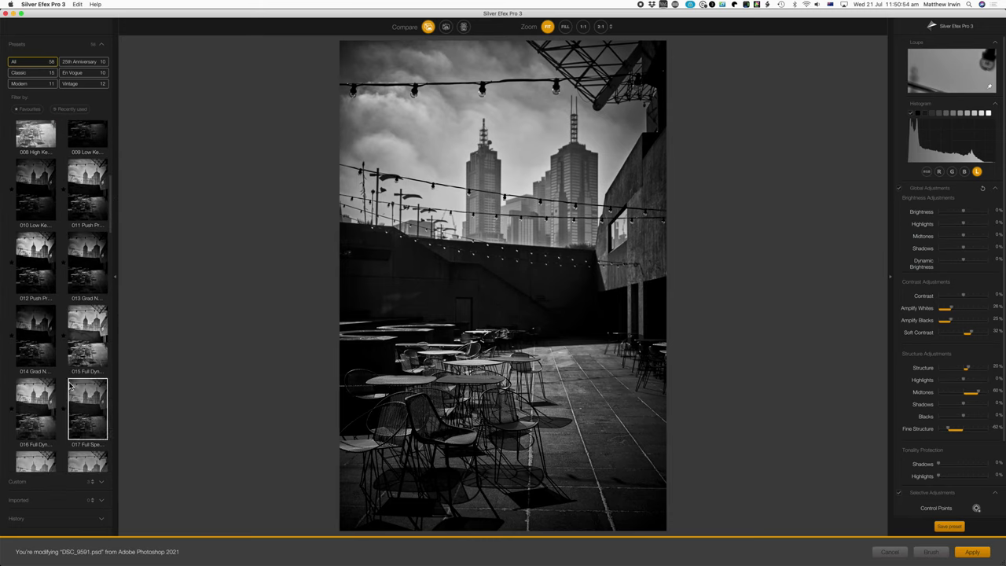
click(88, 348)
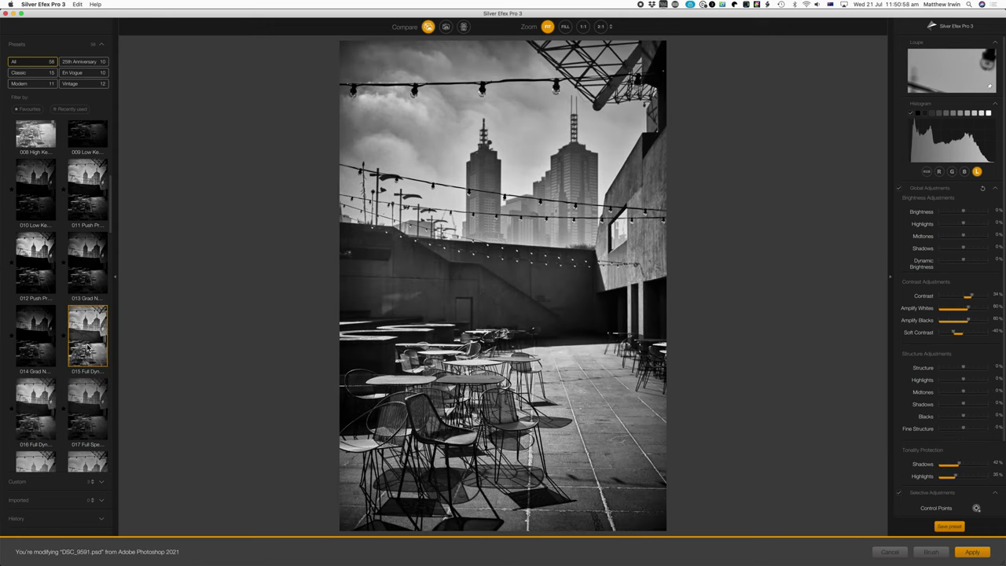
click(35, 415)
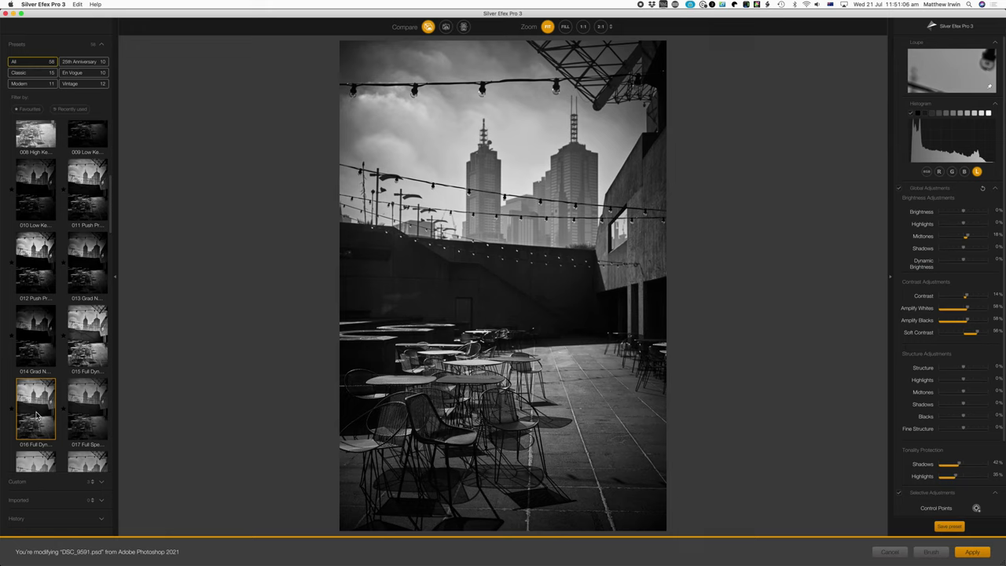
- Apply preset 005 to the photo as the base black-and-white look
scroll(78, 315, up, 5)
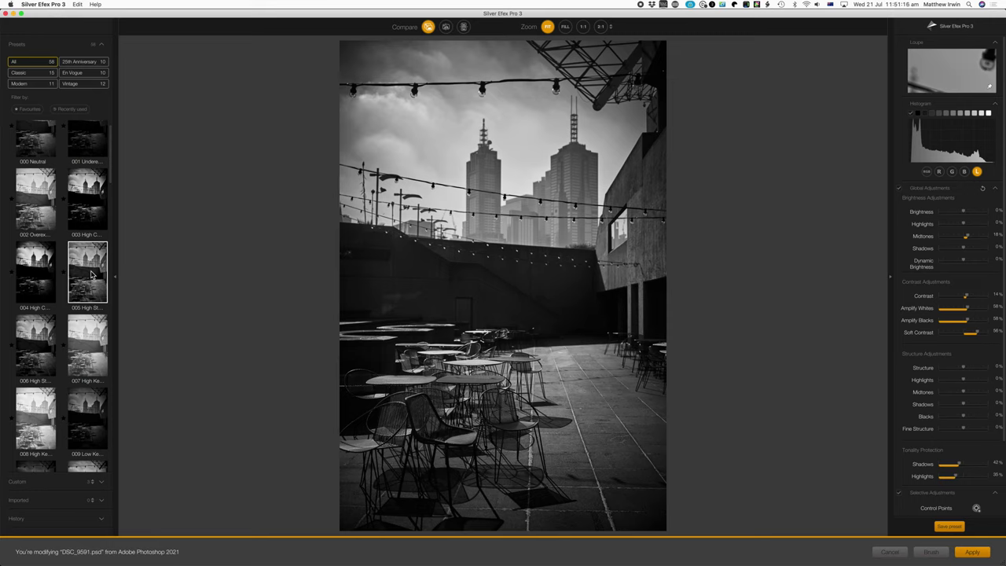
click(91, 273)
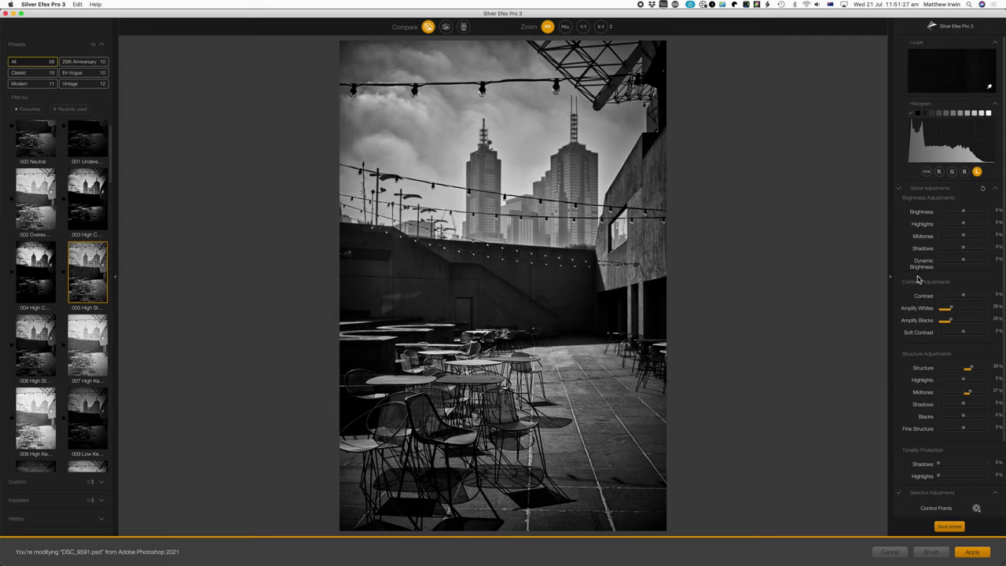
- Keep overall Brightness at 0% and set Highlights in the brightness adjustments to 70%
click(979, 214)
double_click(979, 214)
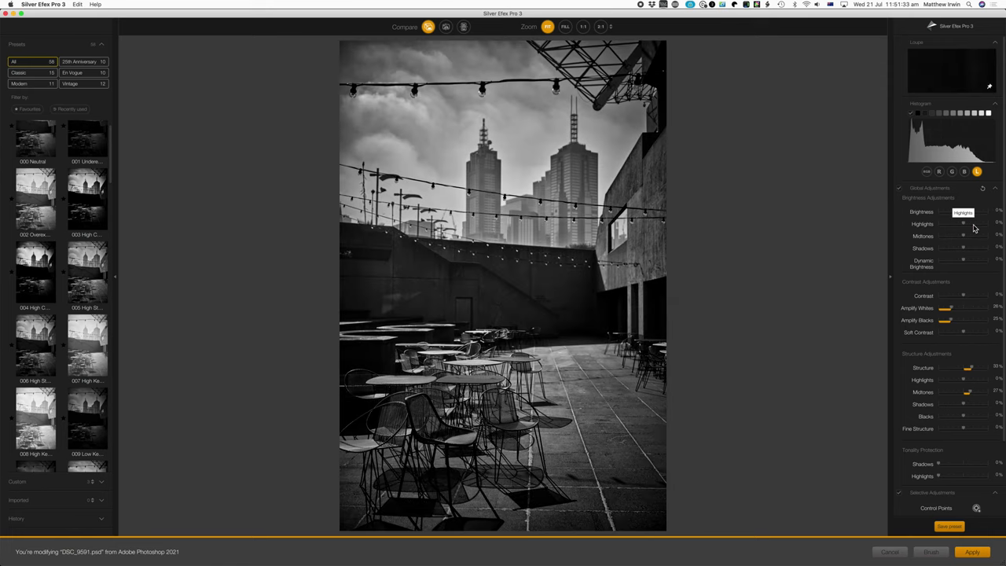
click(975, 225)
drag(974, 226, 982, 227)
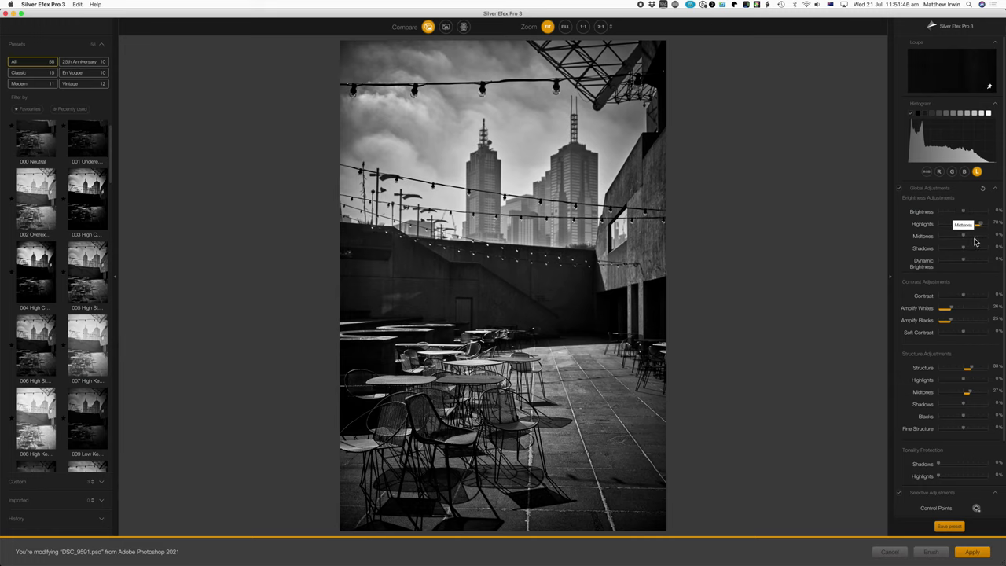
- Try brightness Midtones at 46% and Shadows at 41%, resetting each to 0%
click(974, 238)
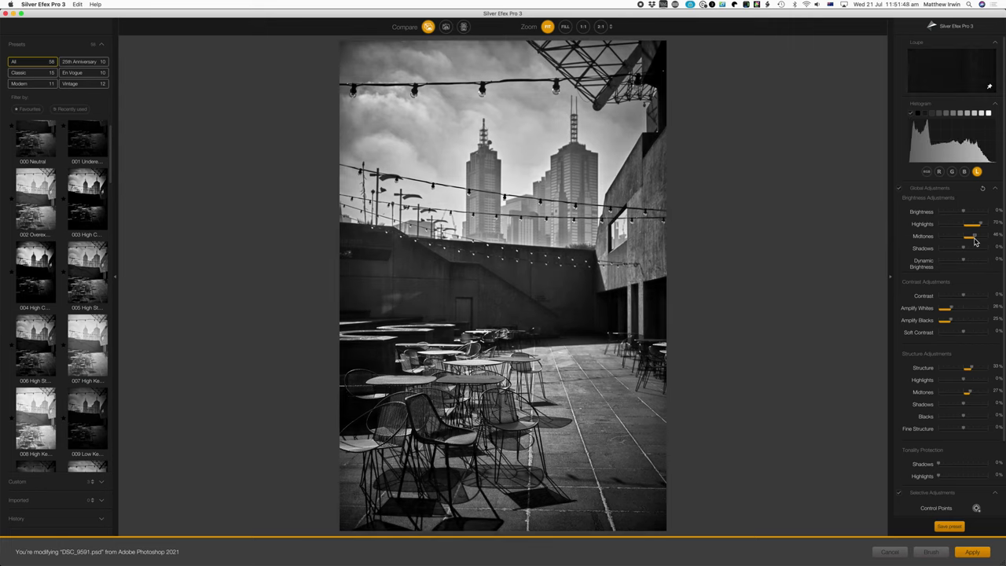
double_click(974, 238)
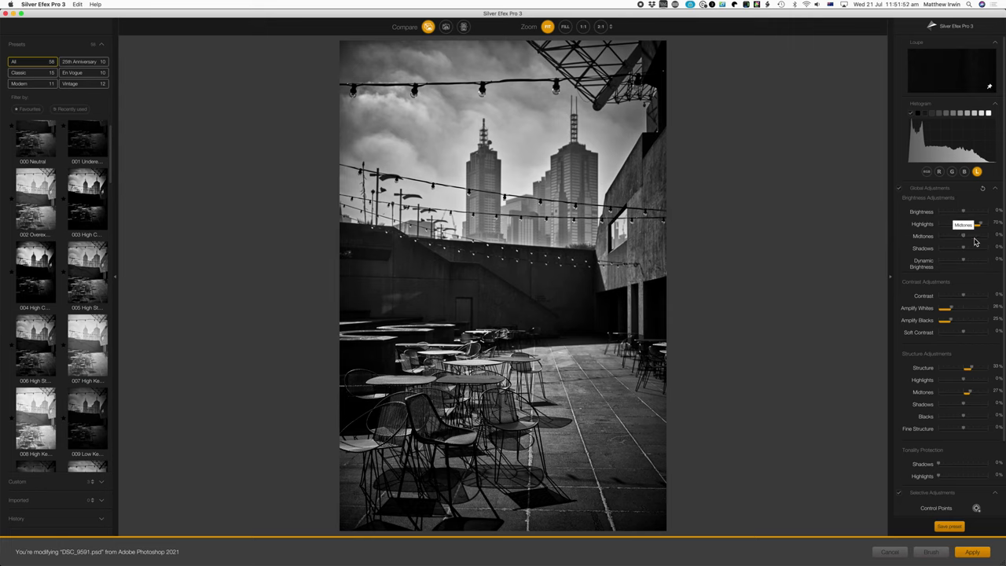
click(974, 250)
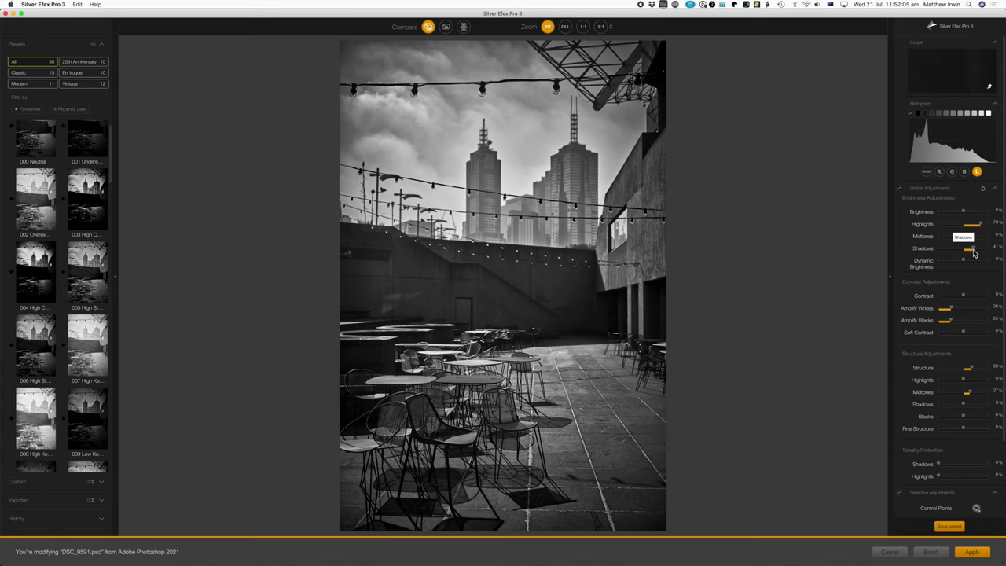
double_click(974, 253)
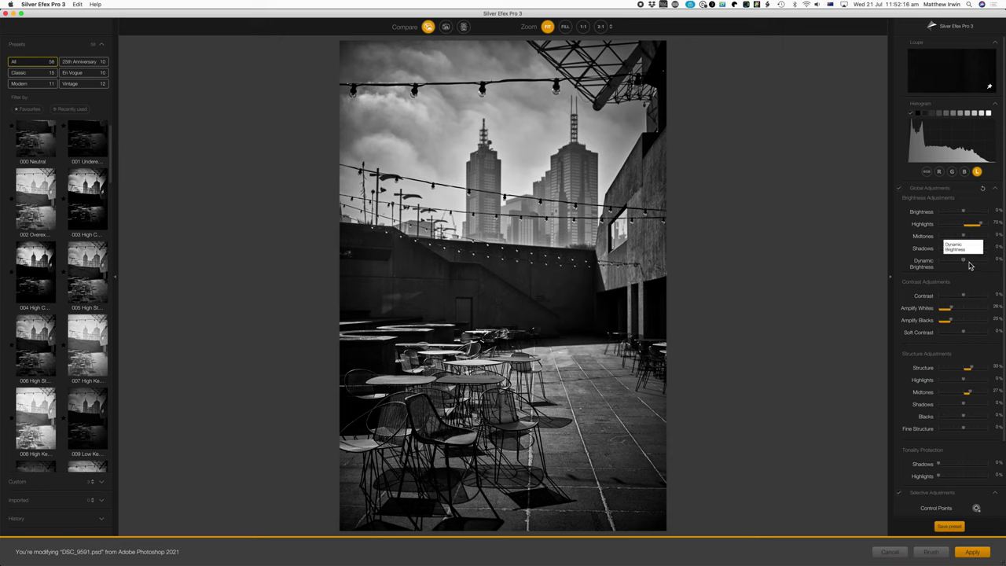
- Set Dynamic Brightness to 17% and Contrast to 3% in the global adjustments
click(968, 261)
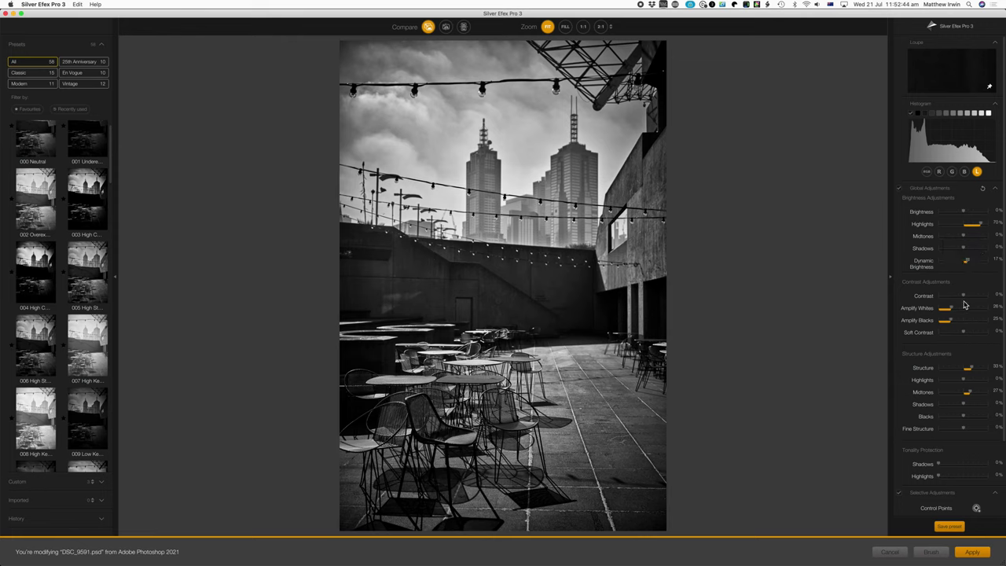
click(970, 298)
drag(969, 298, 966, 301)
- Set Structure to 1% and Highlights to 54% in the structure adjustments
drag(972, 373, 978, 373)
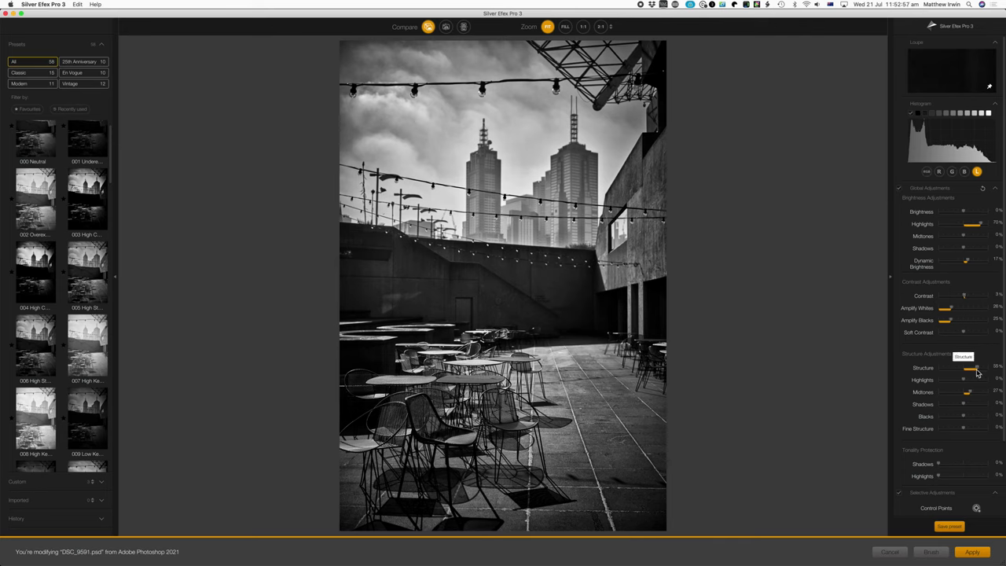
drag(978, 374, 962, 374)
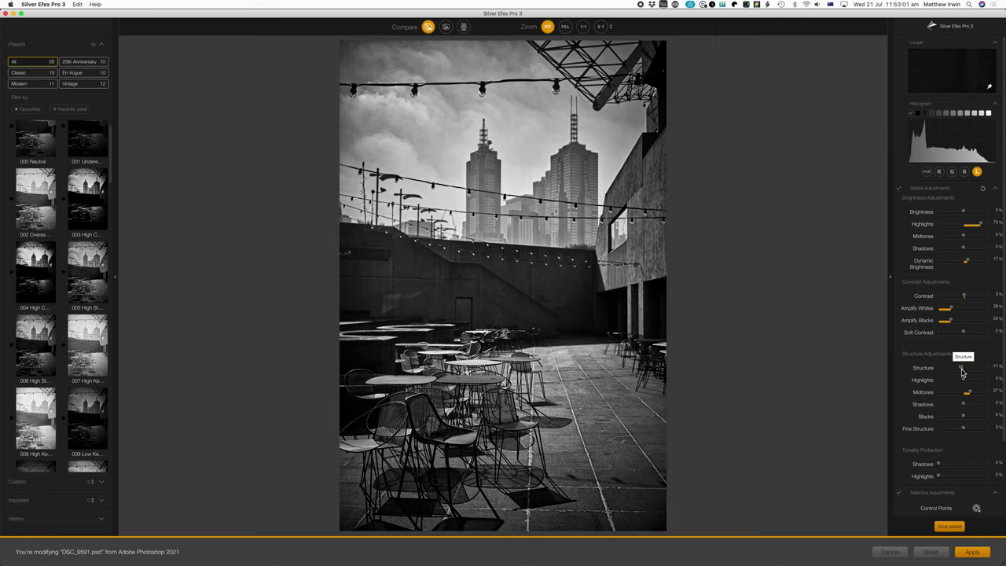
drag(962, 373, 966, 373)
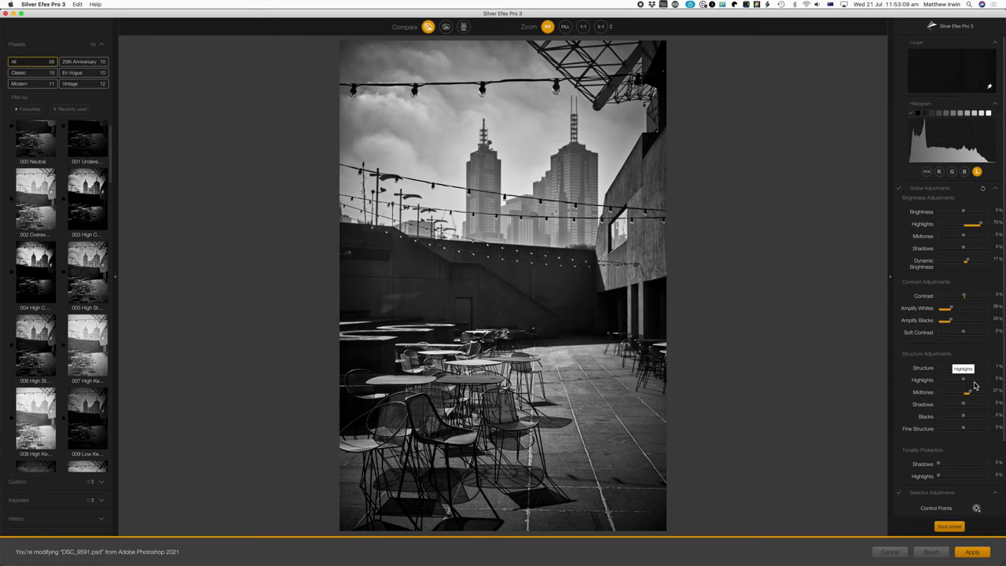
click(975, 383)
drag(975, 384, 953, 385)
click(976, 383)
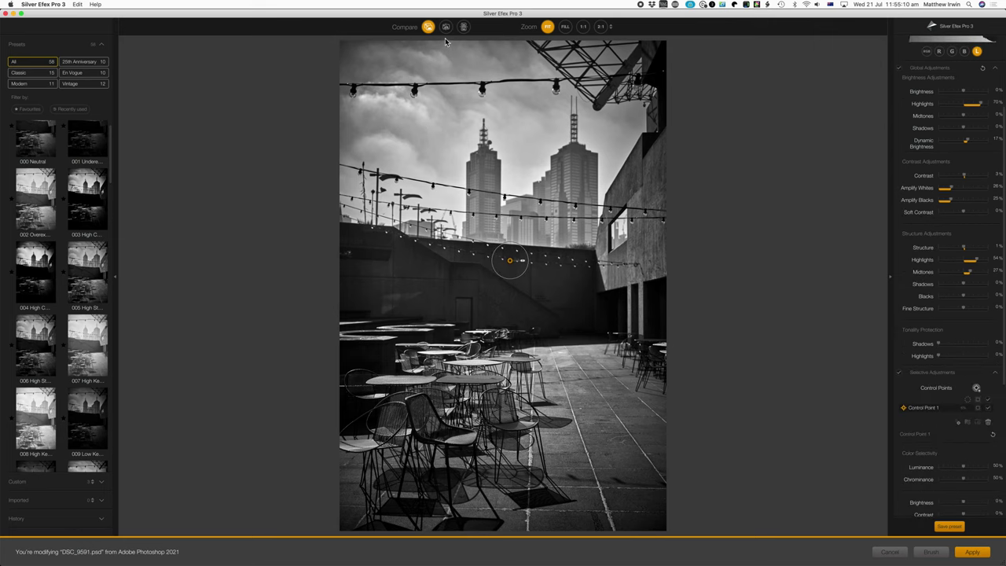
- Compare the edit with the original in split view and in two separate images, and return to the single-image view
click(445, 27)
mouse_move(504, 299)
mouse_down()
mouse_move(407, 305)
mouse_move(618, 297)
mouse_move(504, 294)
mouse_up()
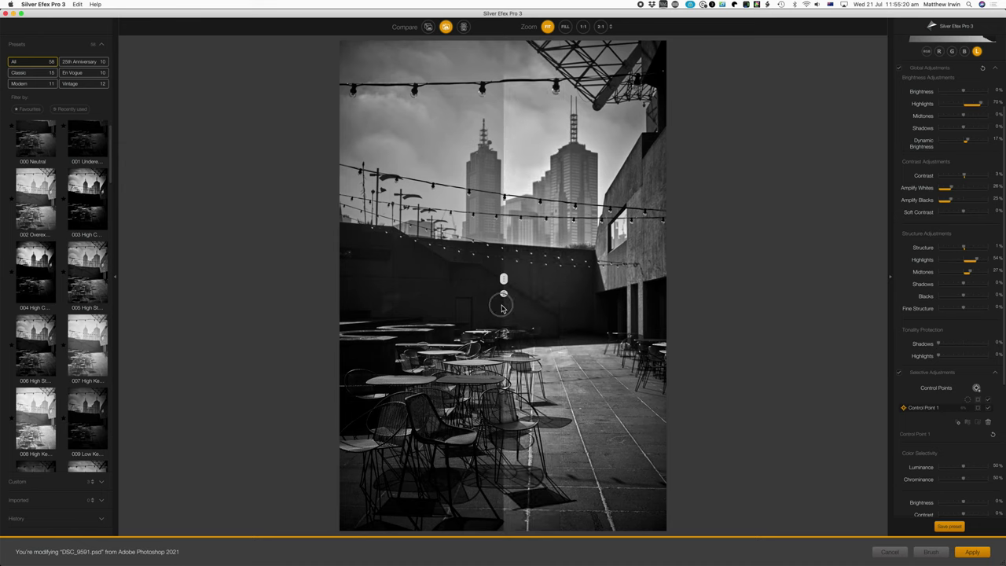
click(463, 27)
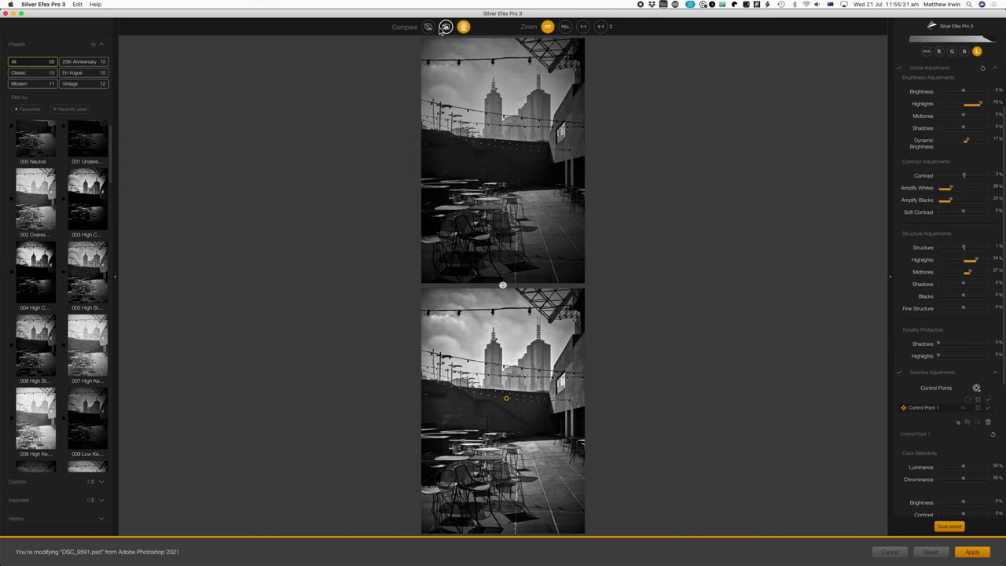
click(428, 26)
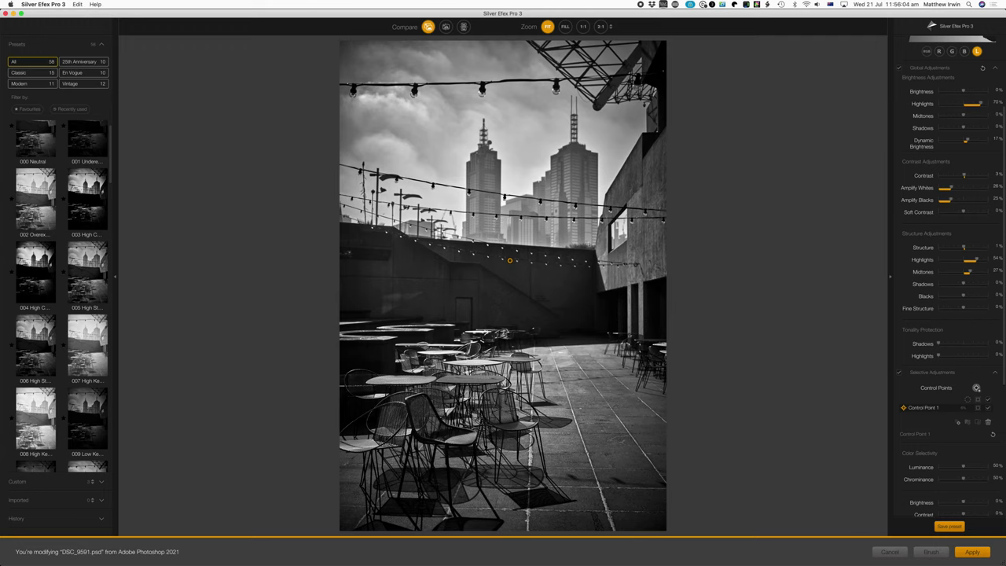
scroll(898, 432, up, 5)
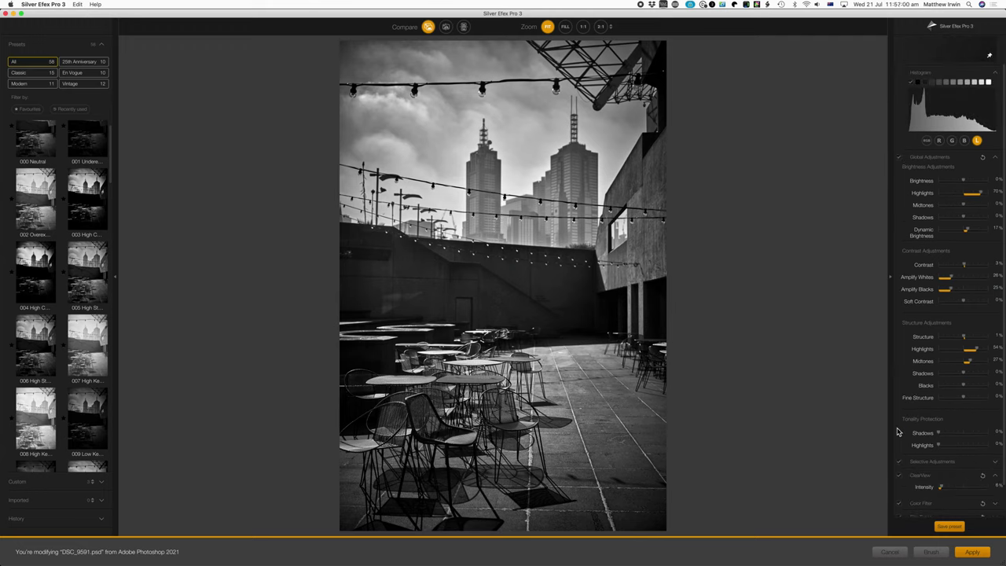